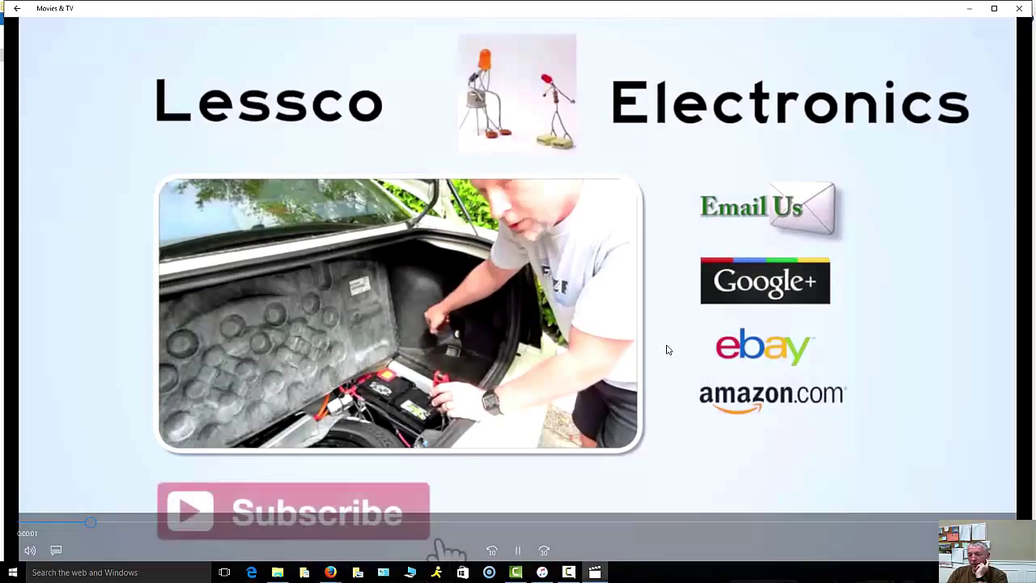
Pause the outro preview in Movies & TV and bring up the uploaded video's YouTube settings page
left_click(519, 550)
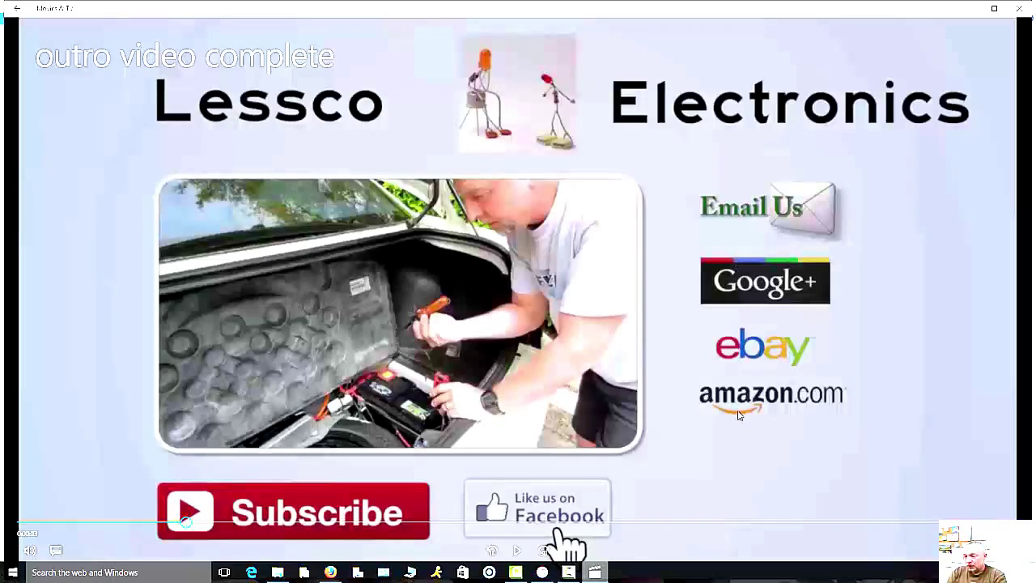
mouse_move(738, 402)
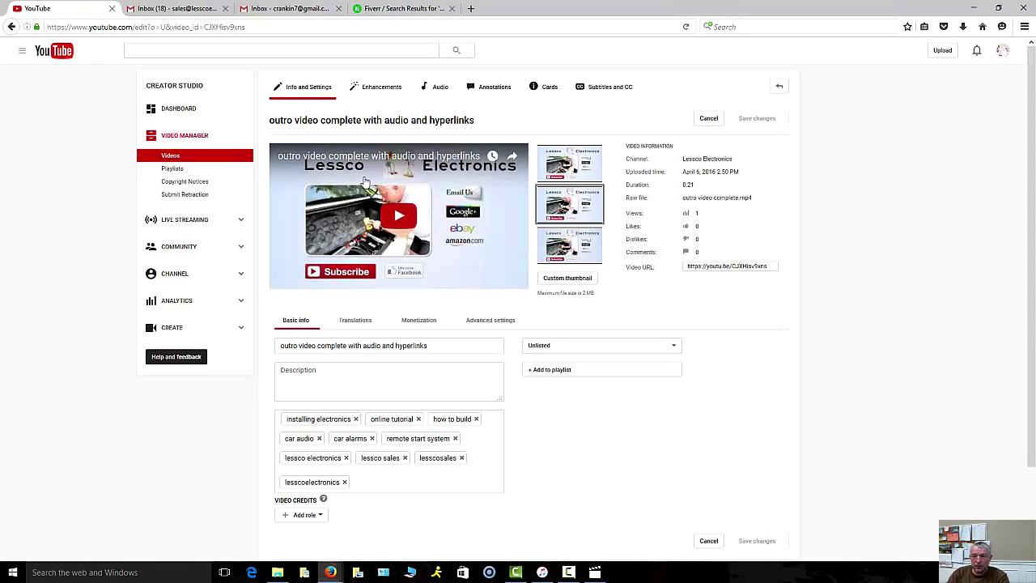
At 0:02 in the Annotations editor, add a Spotlight annotation timed 0:00:02.3 to 0:00:05.3
left_click(488, 88)
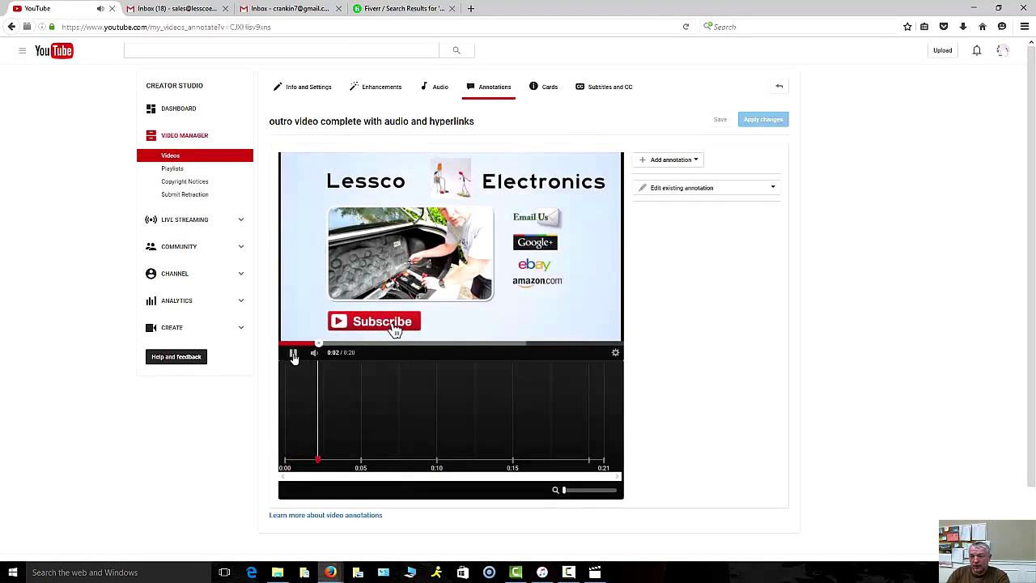
left_click(293, 354)
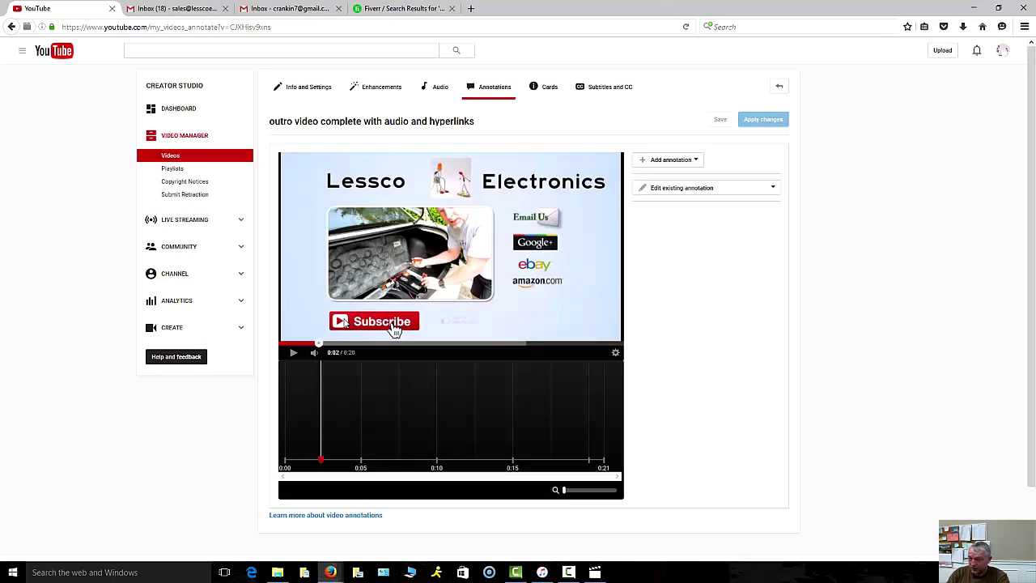
left_click(665, 164)
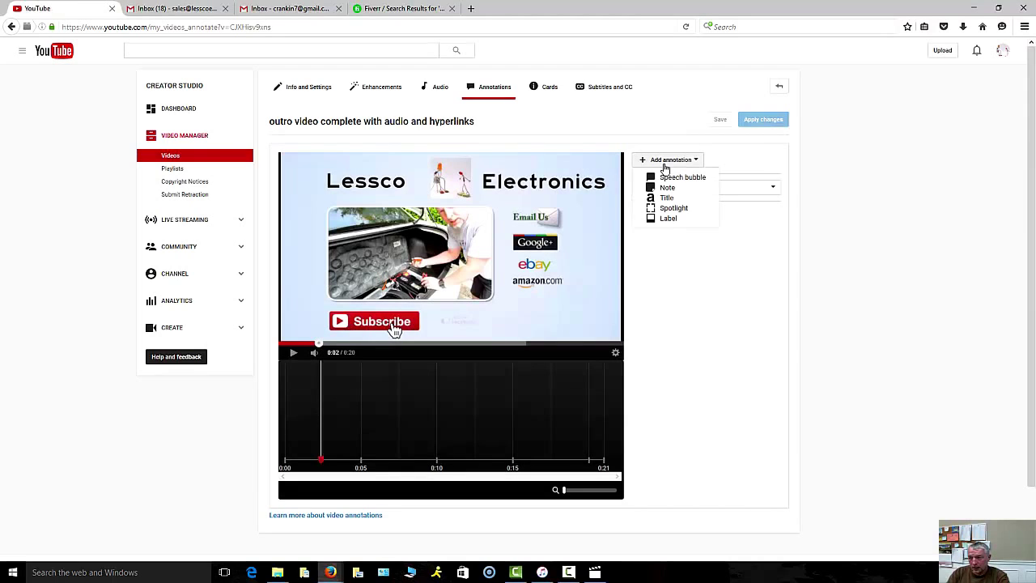
left_click(671, 210)
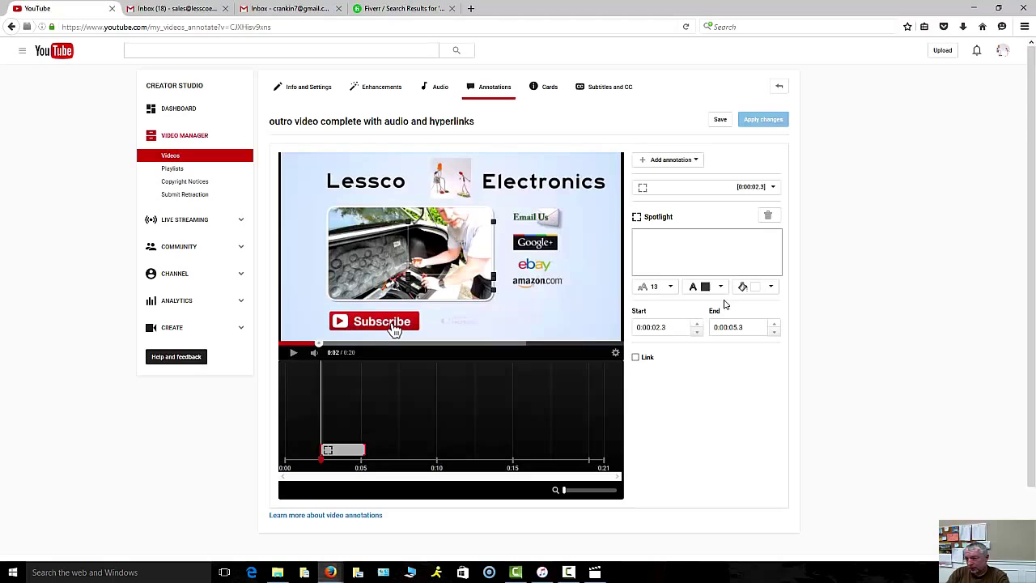
Resize and reposition the spotlight box toward the Subscribe button
left_click_drag(492, 278, 421, 327)
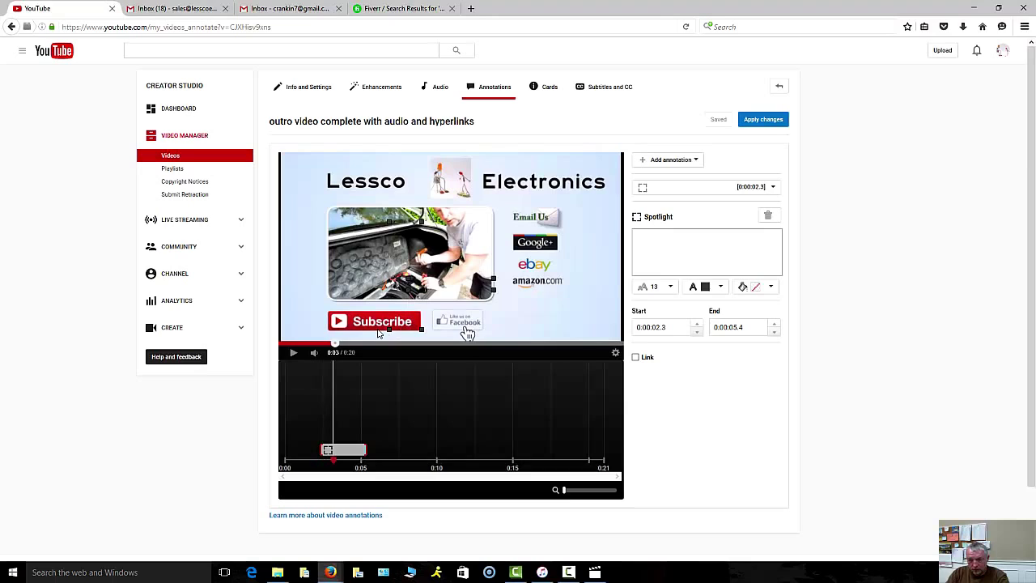
left_click(330, 332)
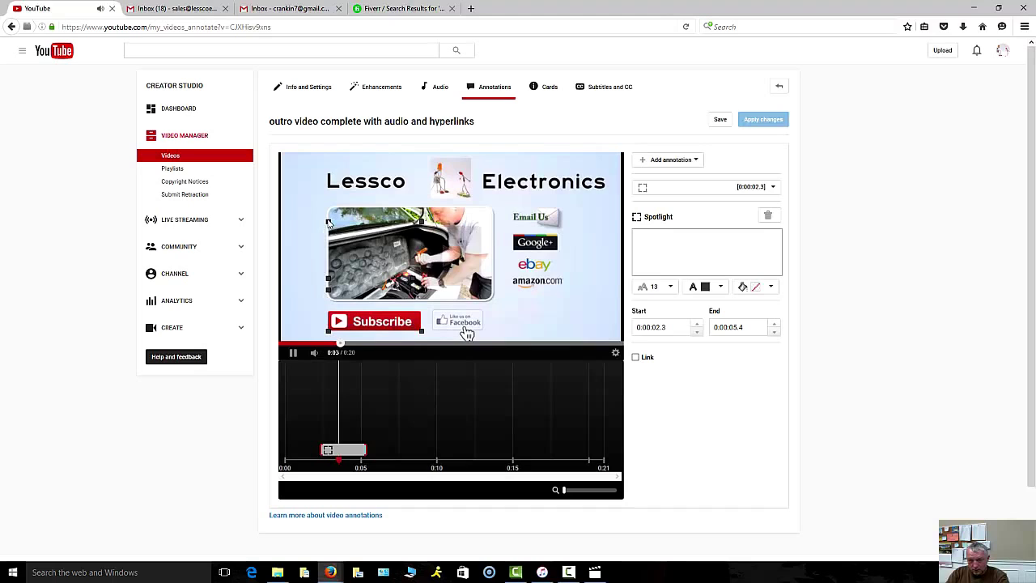
left_click_drag(328, 227, 327, 314)
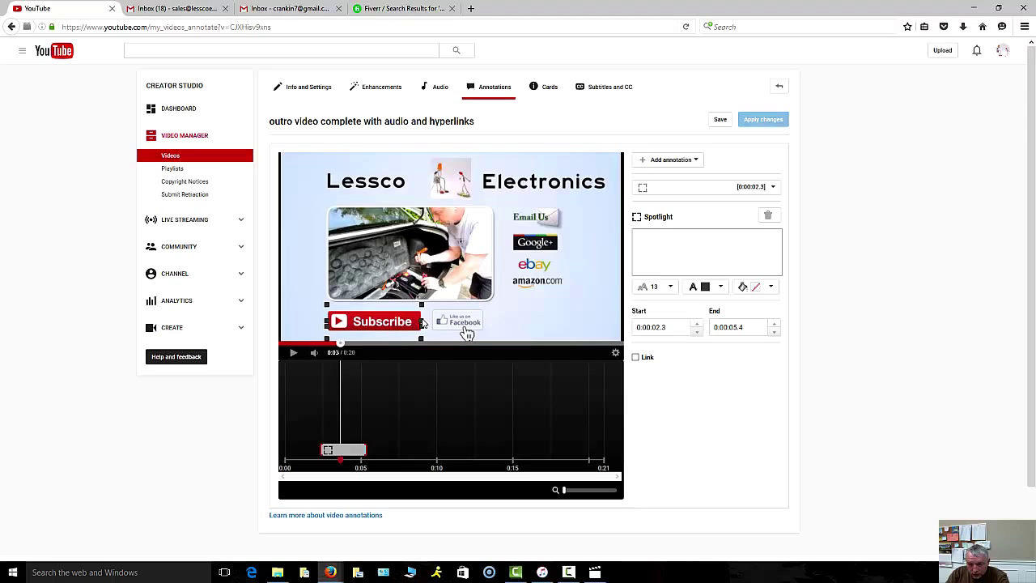
left_click_drag(422, 322, 420, 323)
left_click_drag(422, 310, 425, 309)
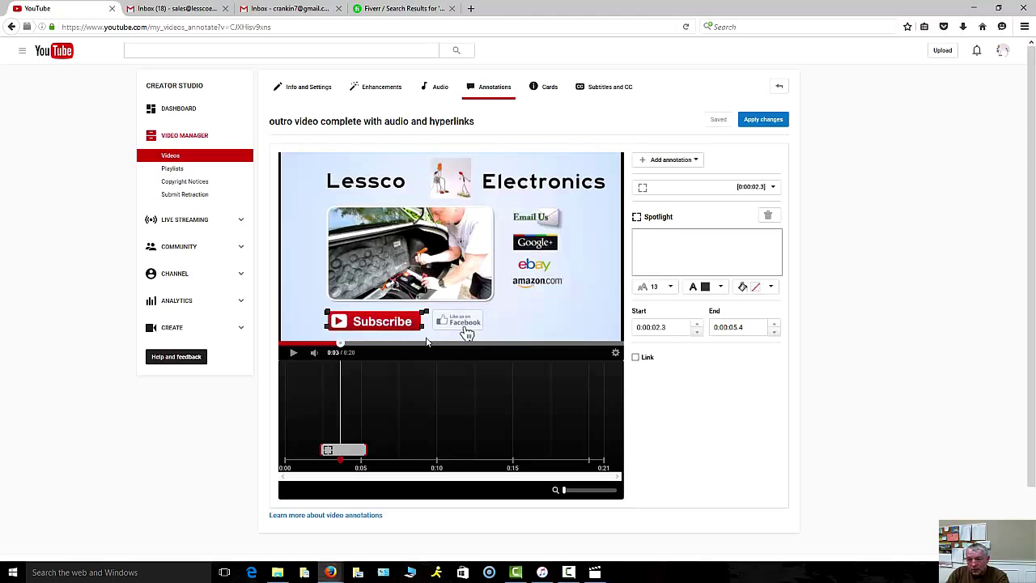
left_click_drag(420, 334, 566, 256)
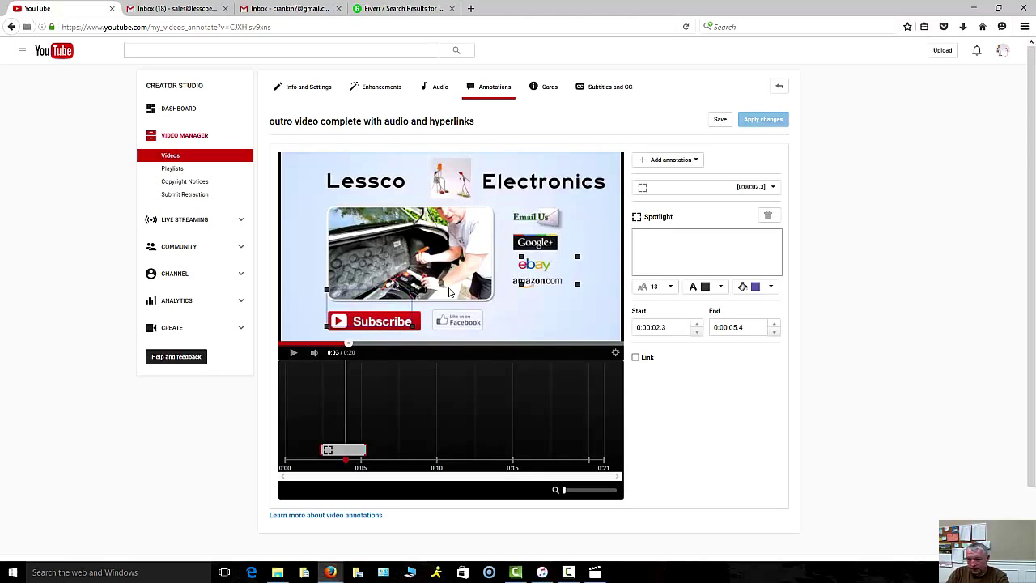
mouse_move(386, 283)
left_mouse_down()
mouse_move(356, 242)
mouse_move(397, 272)
mouse_move(434, 267)
mouse_move(425, 261)
left_mouse_up()
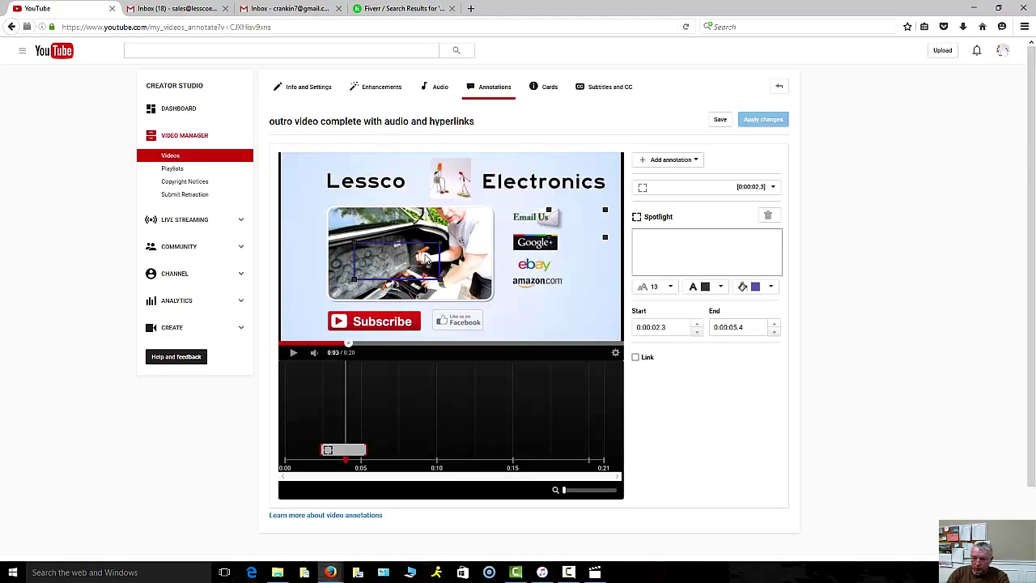
Remove the spotlight's purple fill and settle the box over the Subscribe button
left_click(772, 288)
left_click(763, 396)
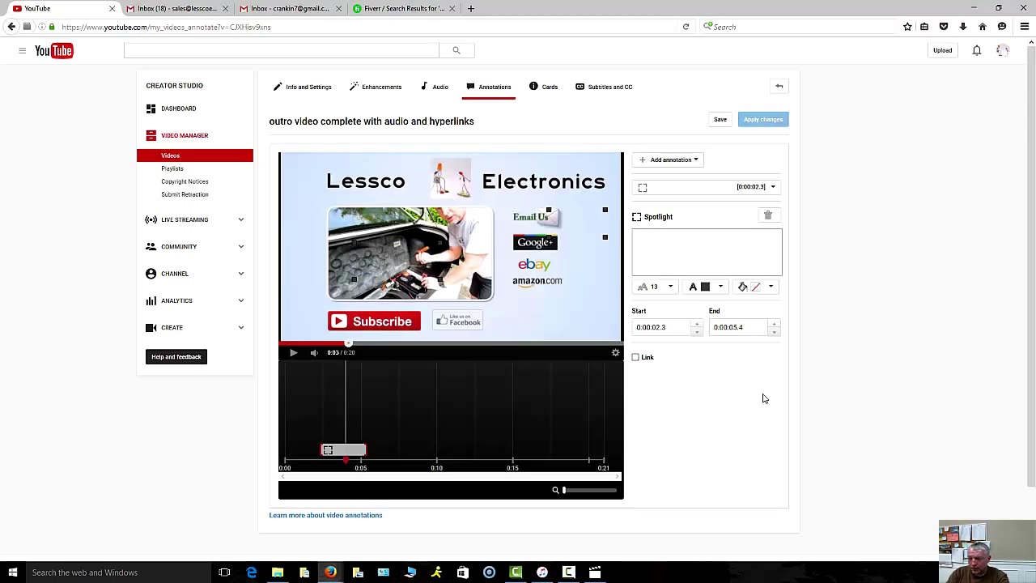
left_click_drag(384, 265, 359, 322)
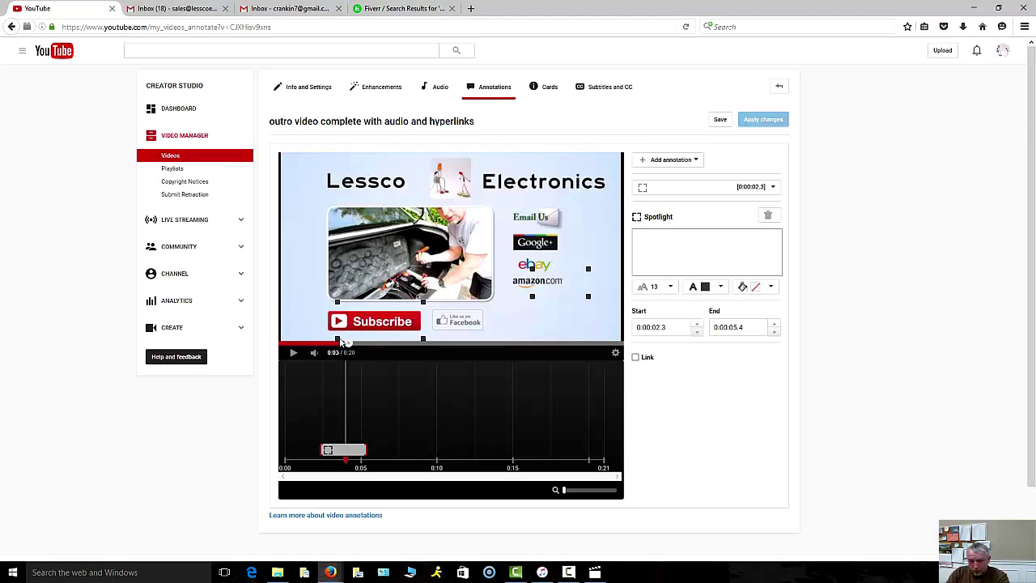
left_click_drag(338, 340, 322, 334)
mouse_move(525, 282)
left_mouse_down()
mouse_move(382, 306)
mouse_move(369, 322)
mouse_move(329, 307)
left_mouse_up()
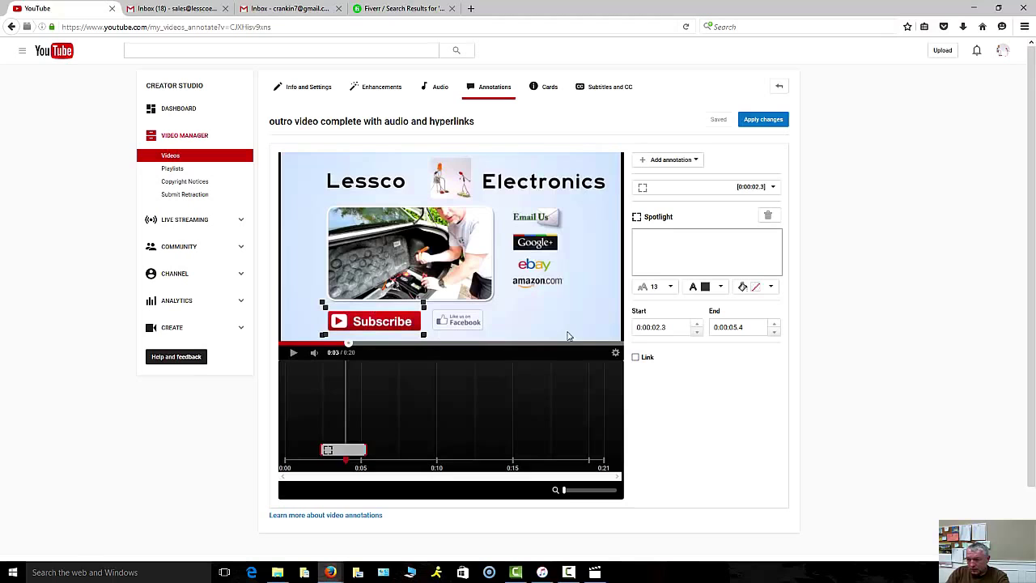
Make the spotlight a Subscribe link to the channel's user name and save it
left_click(636, 357)
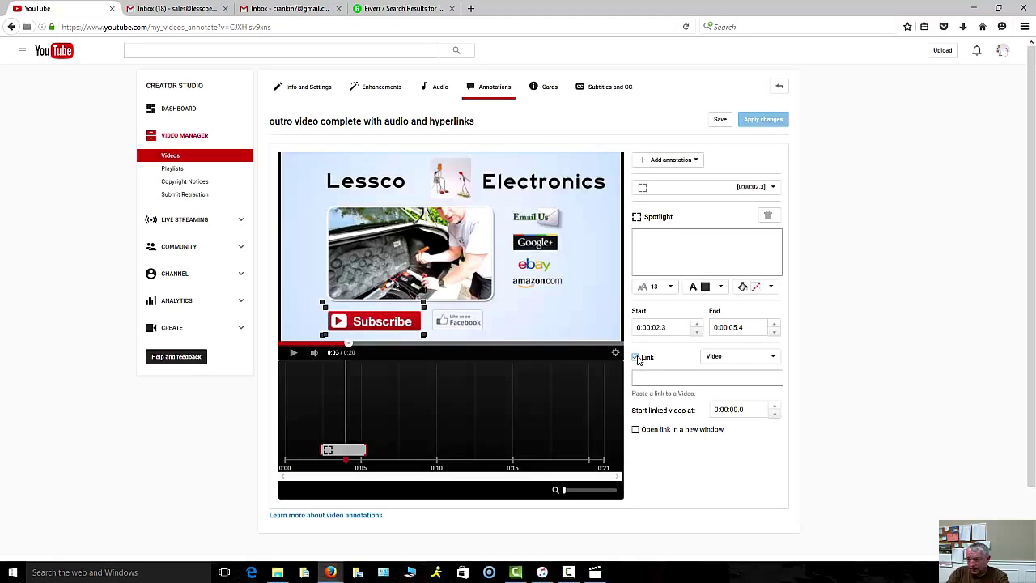
left_click(740, 361)
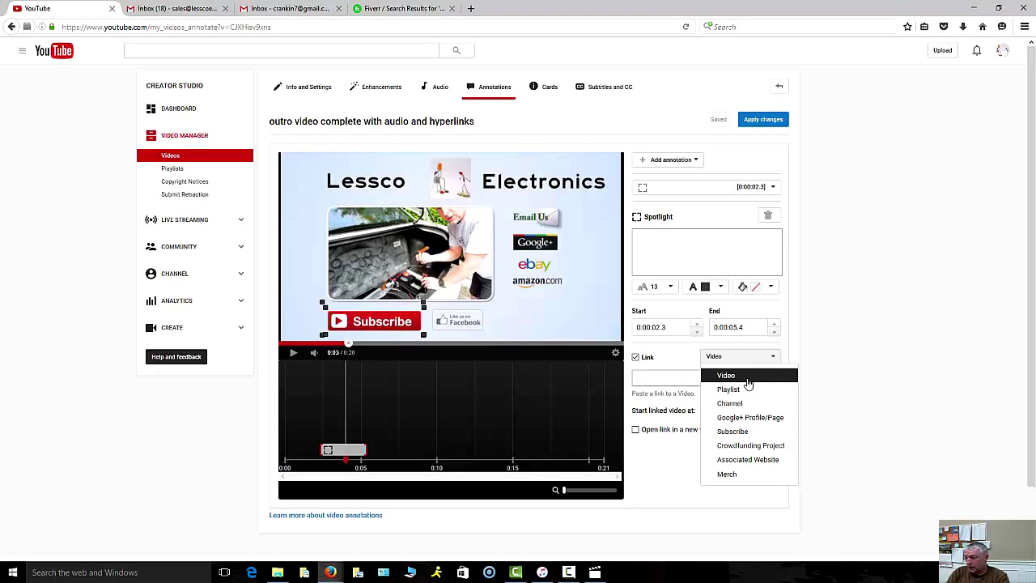
left_click_drag(748, 383, 755, 418)
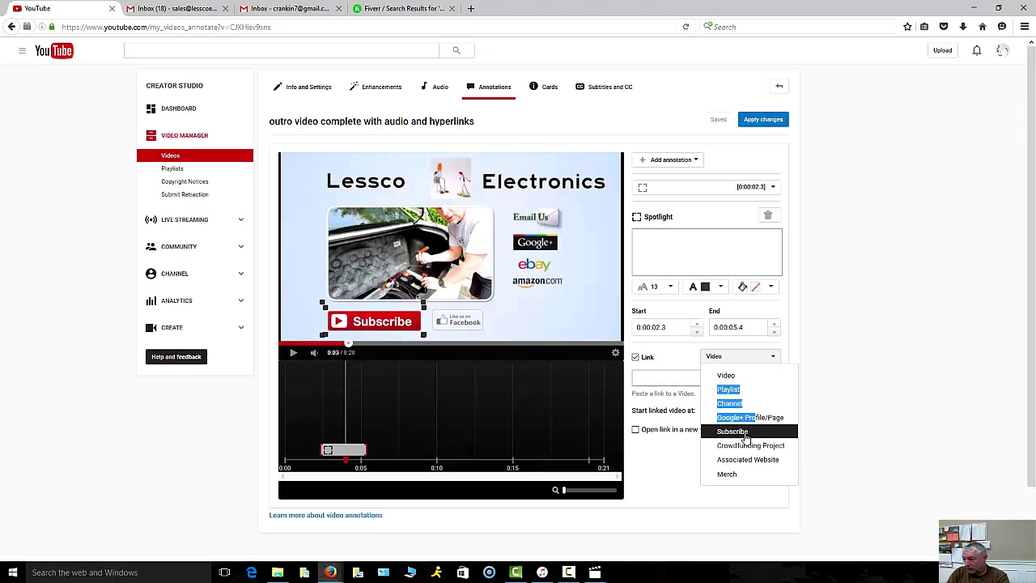
left_click(737, 430)
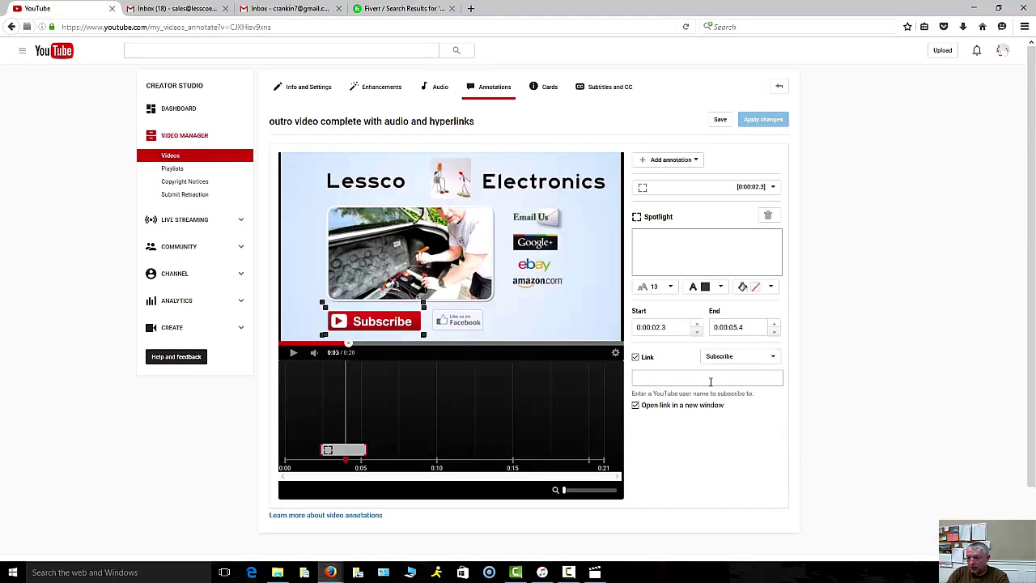
left_click(673, 377)
type("thelessco")
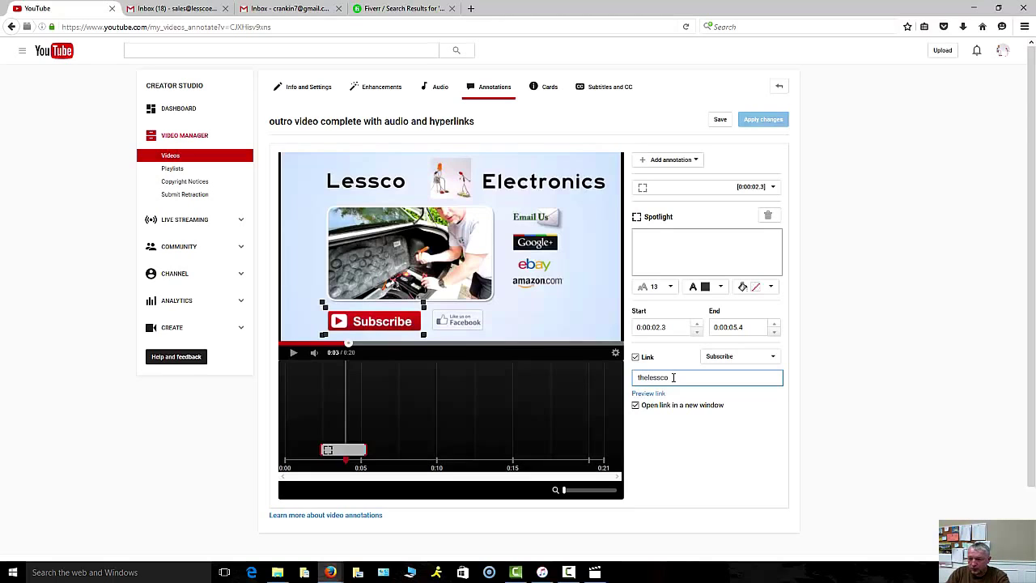
left_click(720, 119)
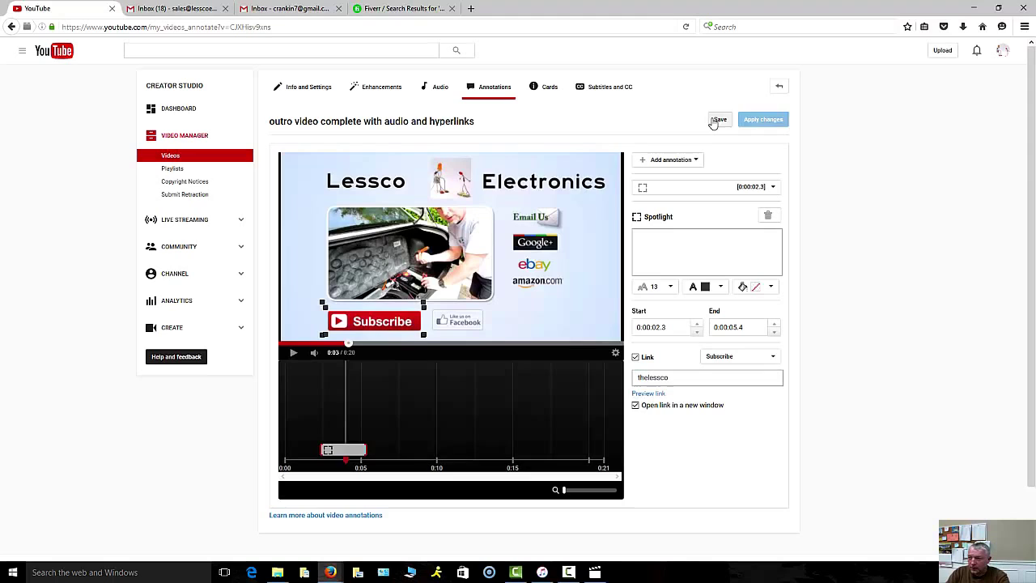
Apply the Subscribe annotation and add a second Spotlight annotation
left_click(761, 120)
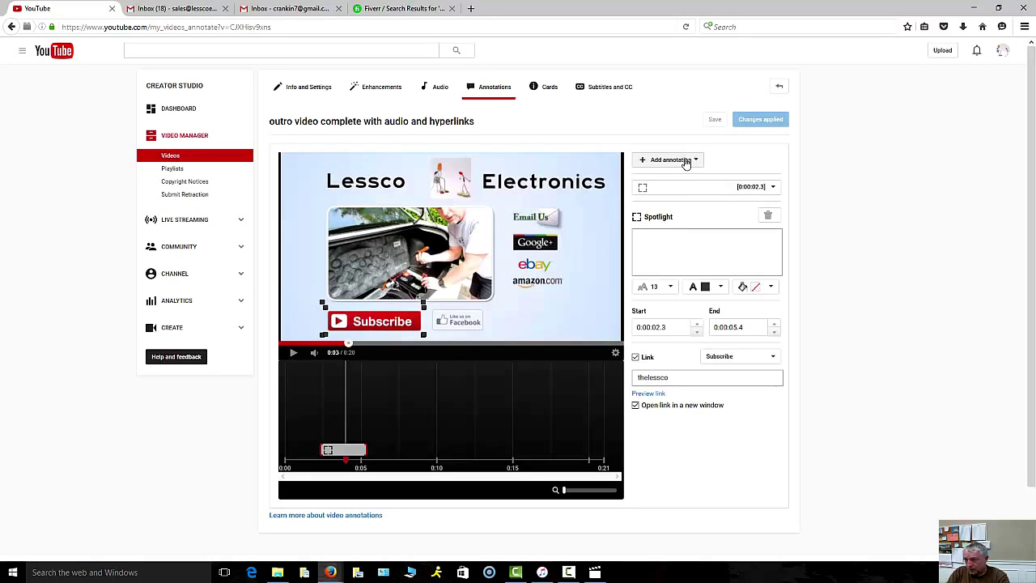
left_click(686, 160)
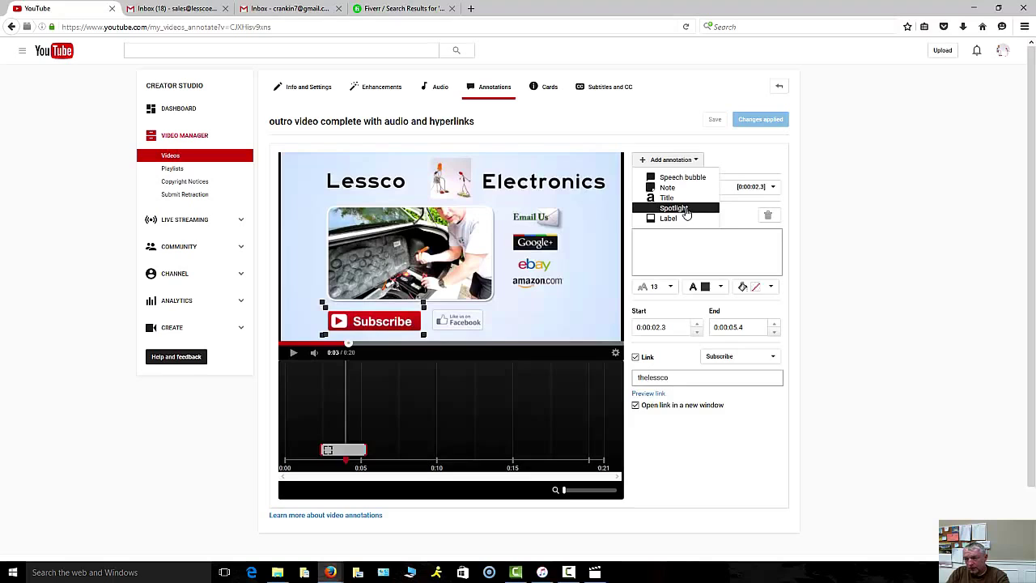
left_click(686, 209)
left_click_drag(488, 235, 481, 215)
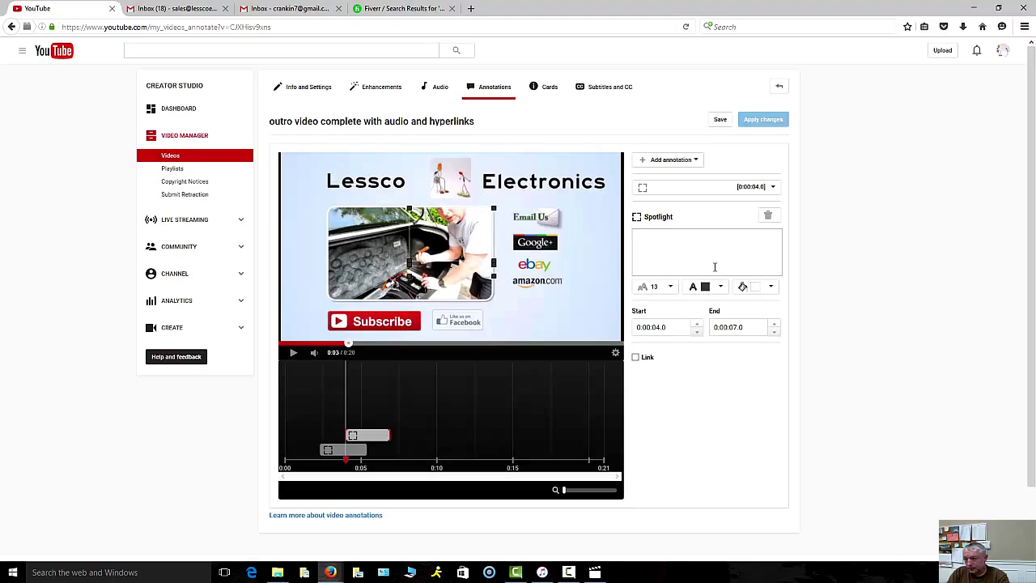
Make the second spotlight transparent and place it over the Google+ logo
left_click(760, 288)
left_click(764, 397)
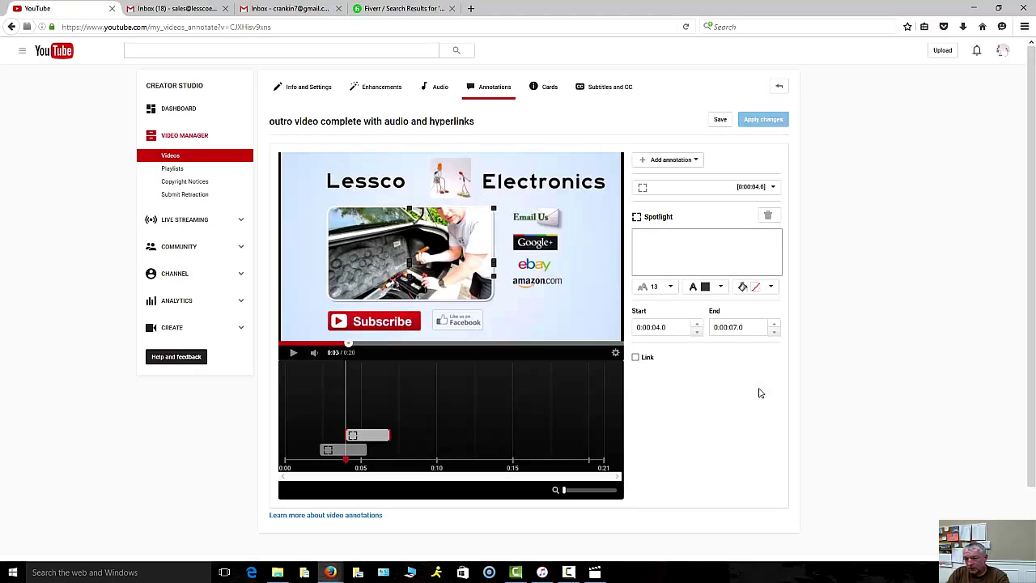
left_click_drag(497, 210, 577, 235)
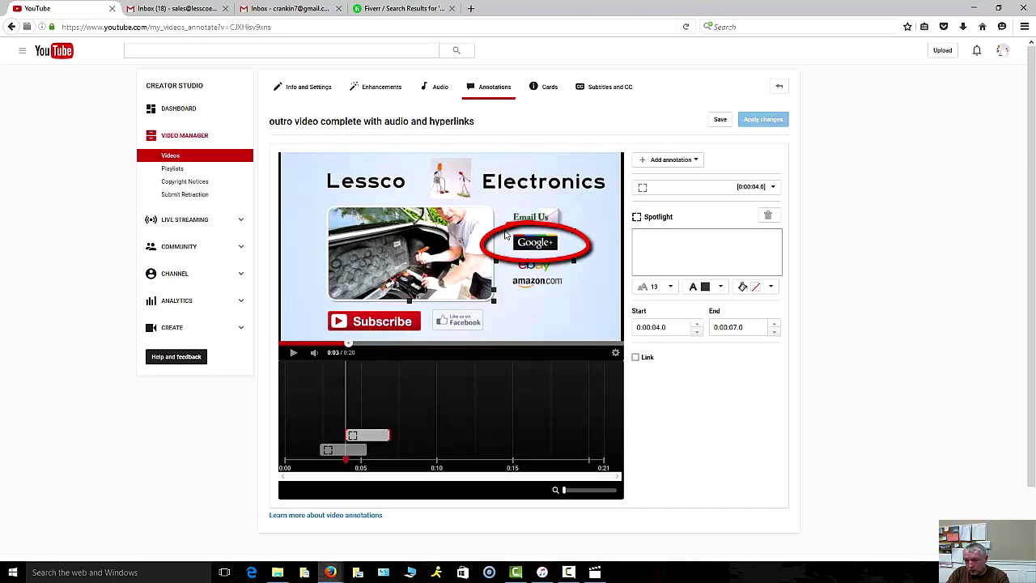
mouse_move(503, 281)
left_mouse_down()
mouse_move(588, 287)
mouse_move(596, 301)
mouse_move(576, 293)
mouse_move(578, 258)
left_mouse_up()
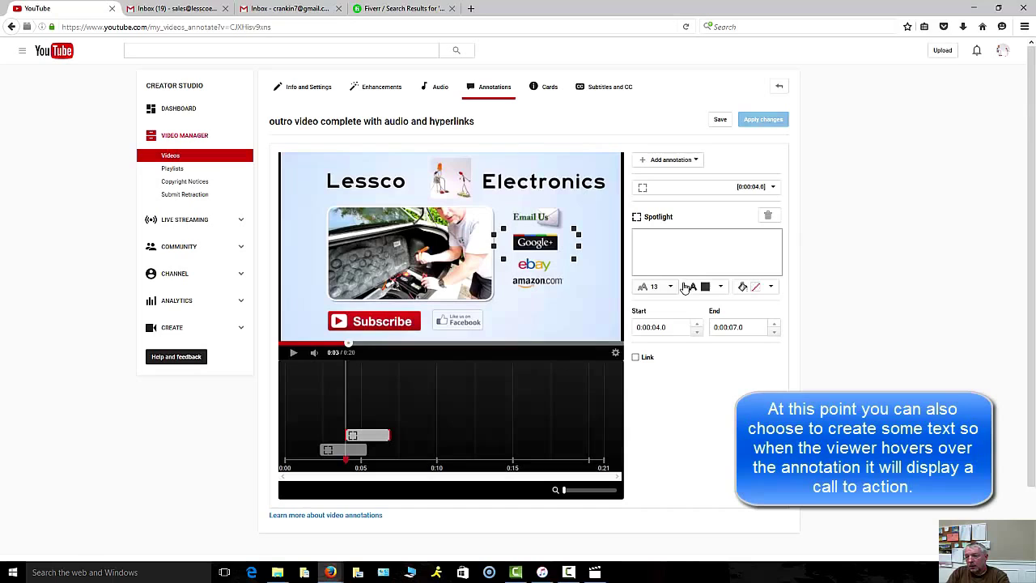
Link the spotlight to the Google+ profile page, then save and apply the changes
left_click(635, 359)
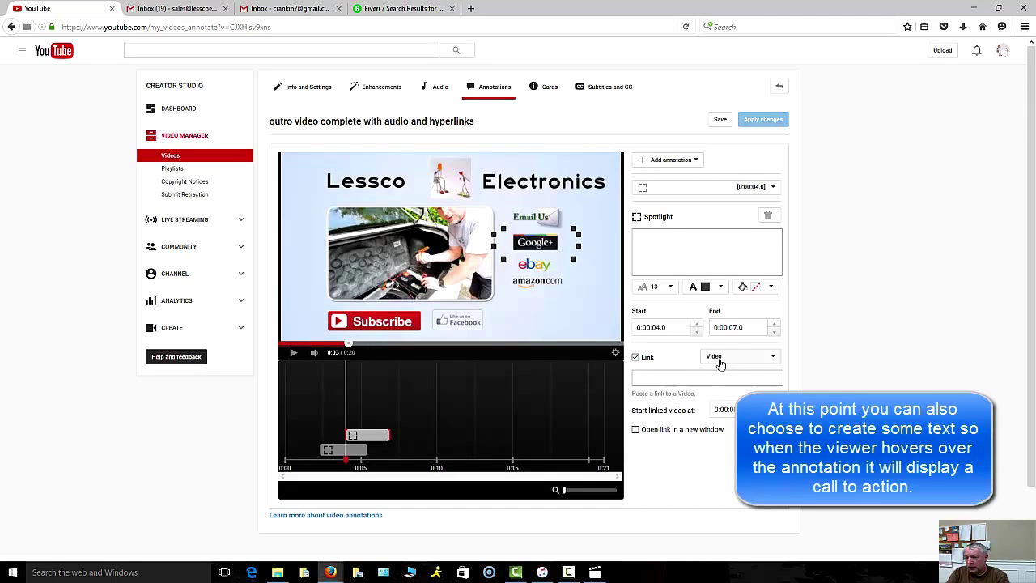
left_click(724, 356)
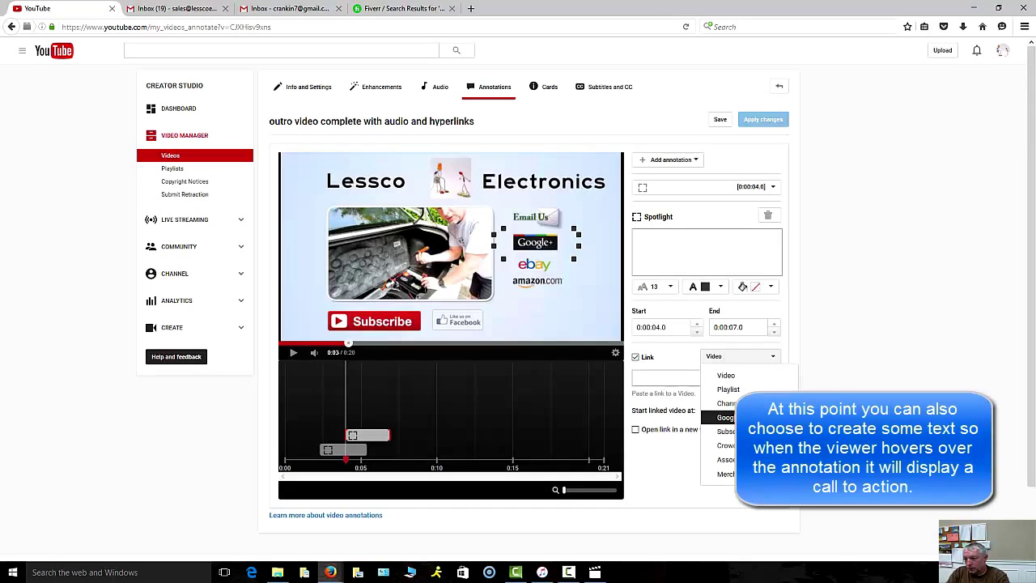
left_click(724, 417)
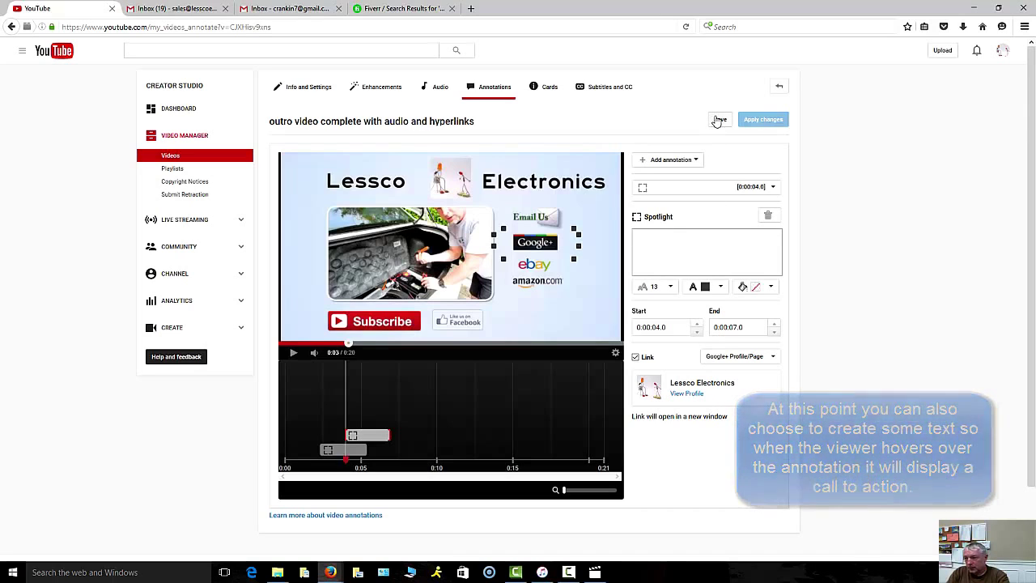
left_click(719, 120)
left_click(759, 121)
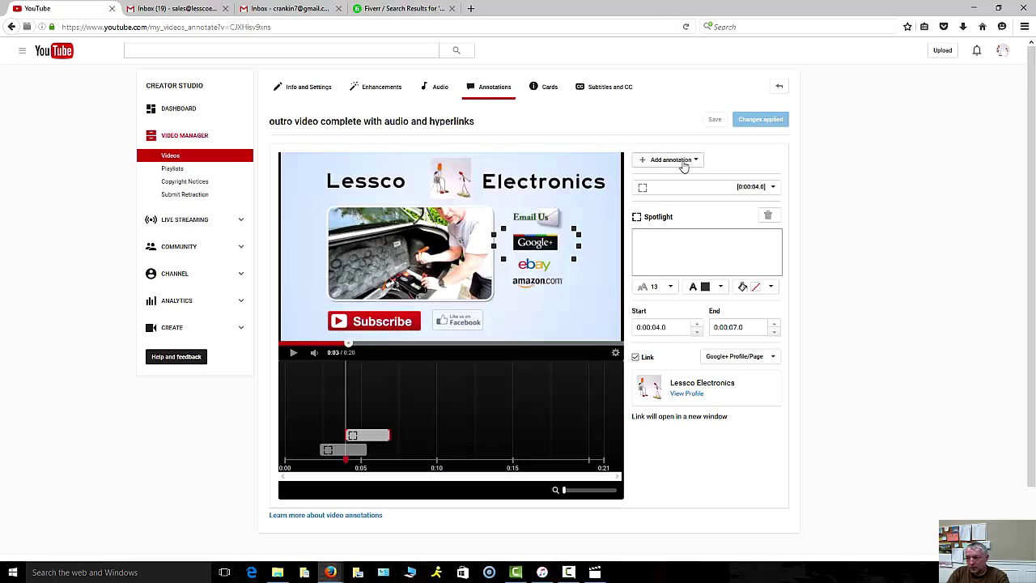
Add a third spotlight over the eBay logo with a transparent background
left_click(684, 163)
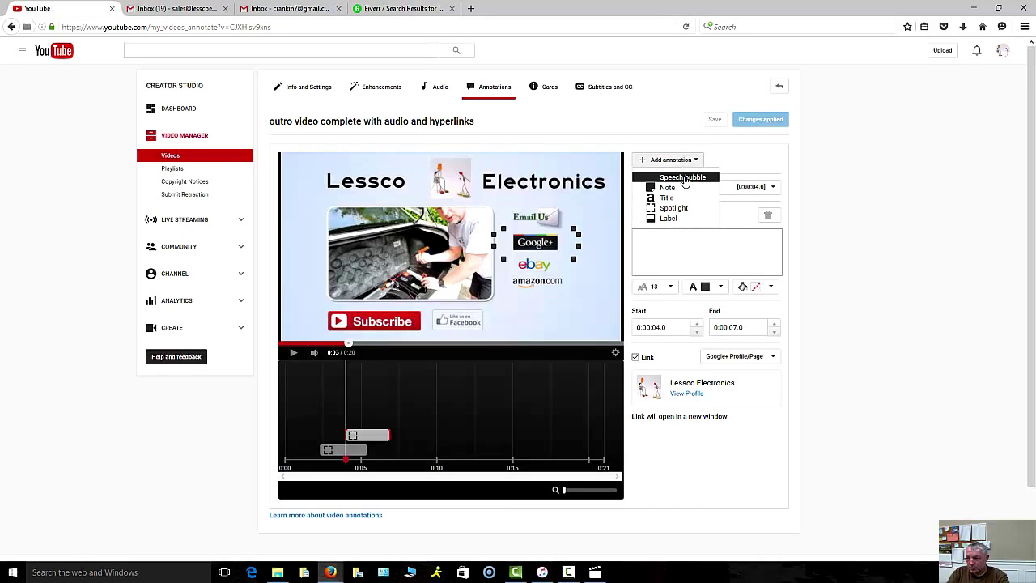
left_click(686, 210)
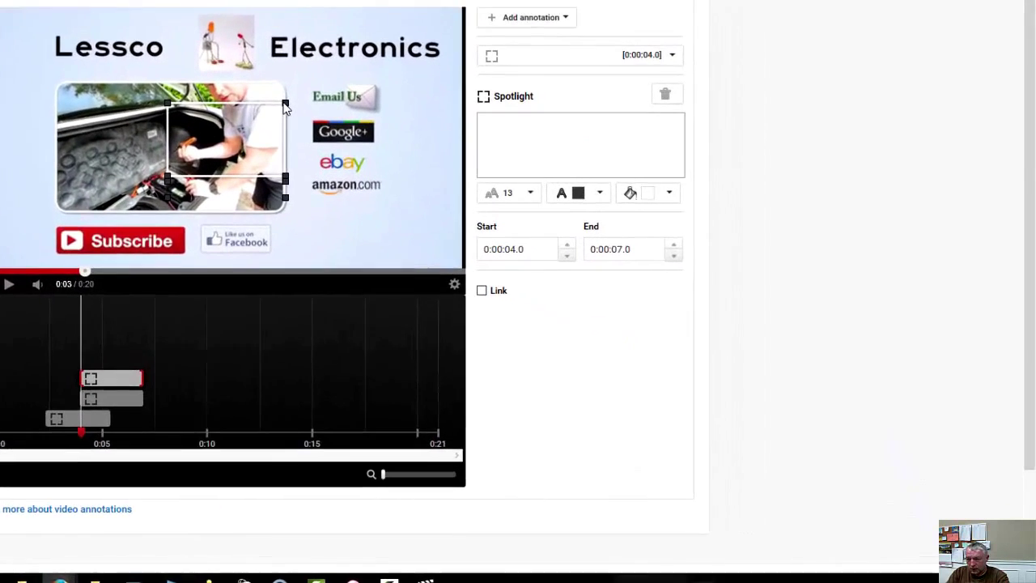
left_click_drag(285, 108, 346, 156)
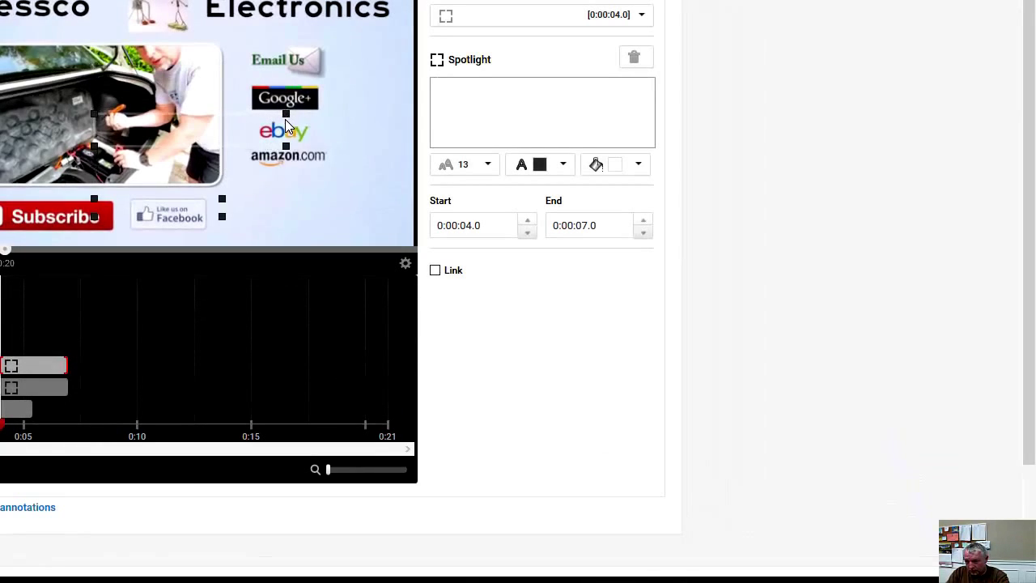
left_click_drag(285, 126, 375, 129)
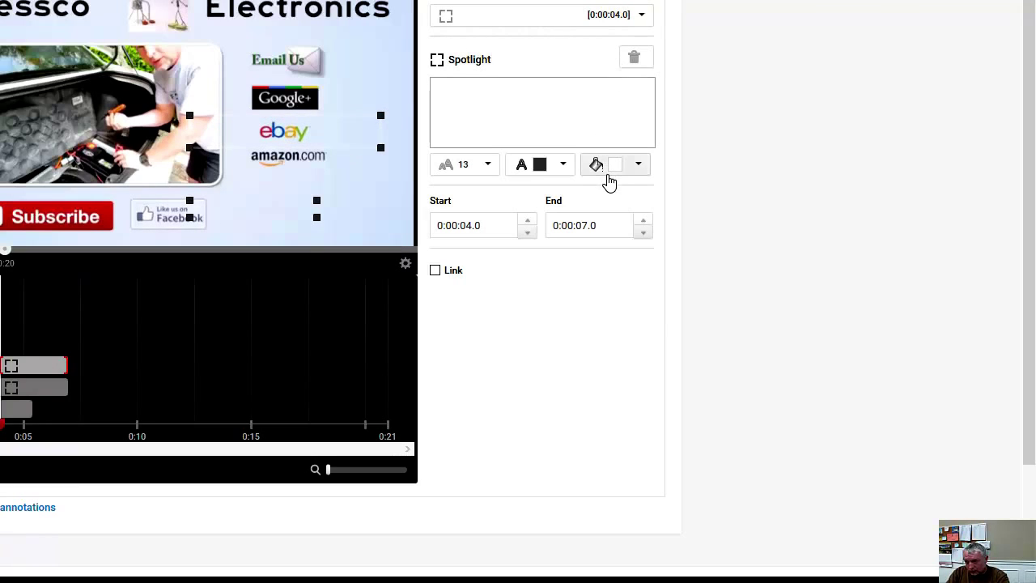
left_click(609, 166)
left_click(629, 329)
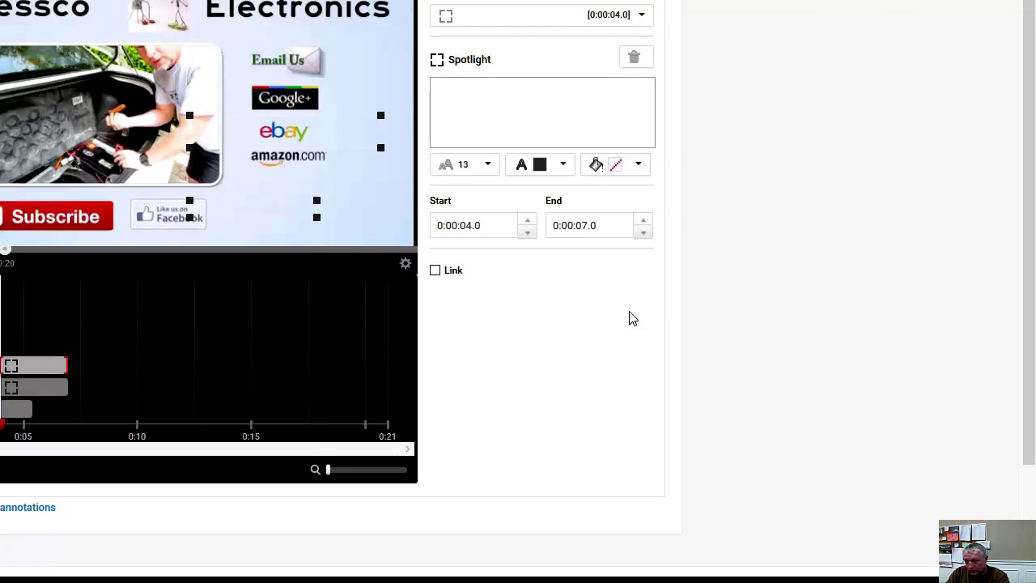
Enlarge the spotlight to cover both the eBay and amazon.com logos
left_click_drag(317, 201, 361, 185)
left_click_drag(363, 220, 368, 134)
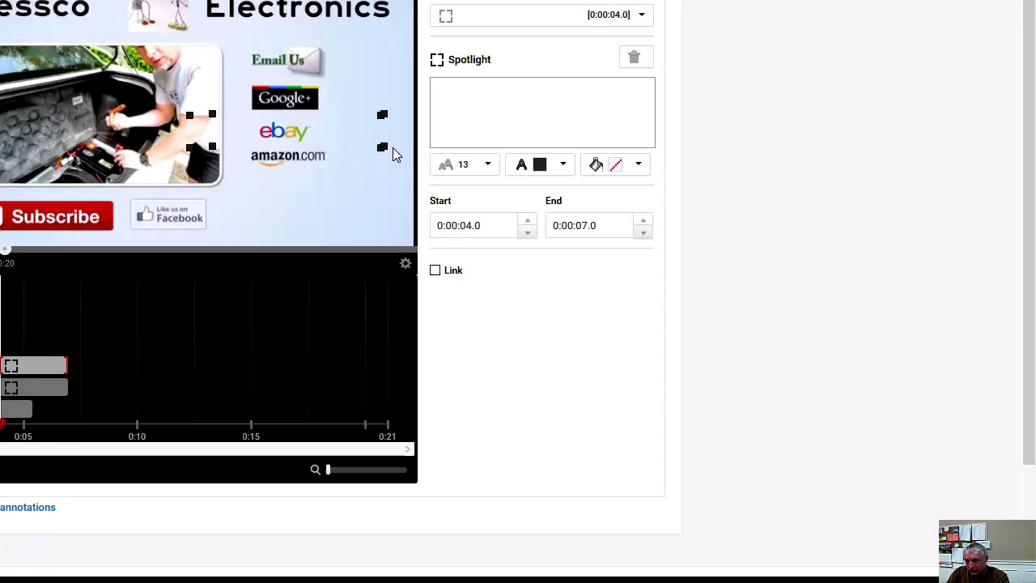
left_click_drag(384, 148, 184, 72)
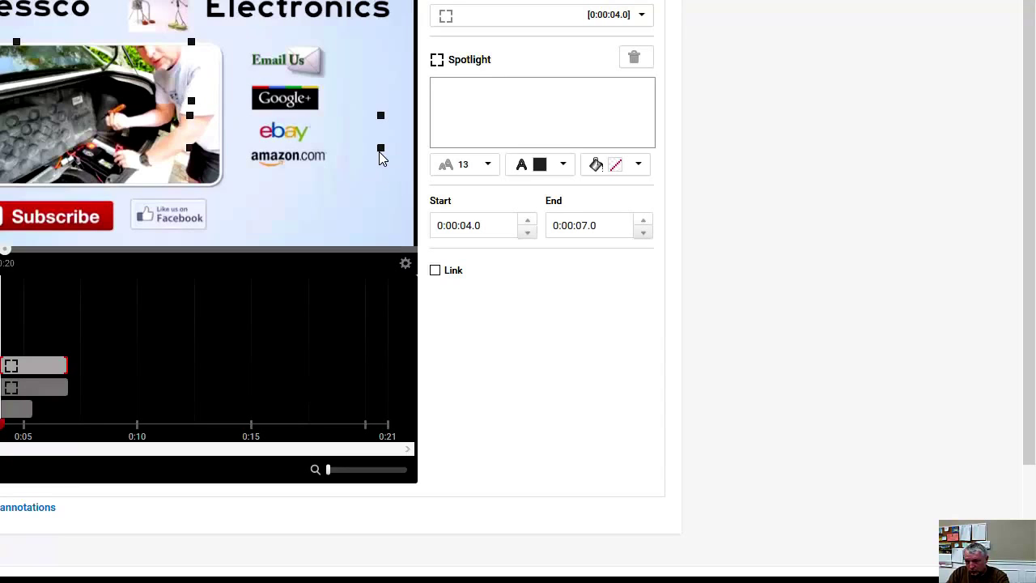
left_click_drag(381, 148, 381, 176)
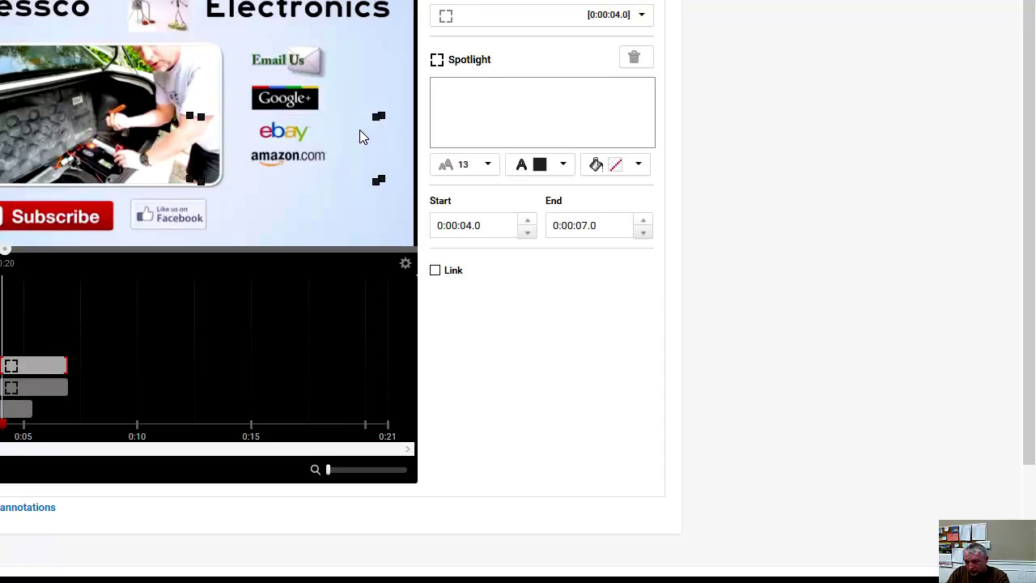
left_click_drag(360, 130, 365, 131)
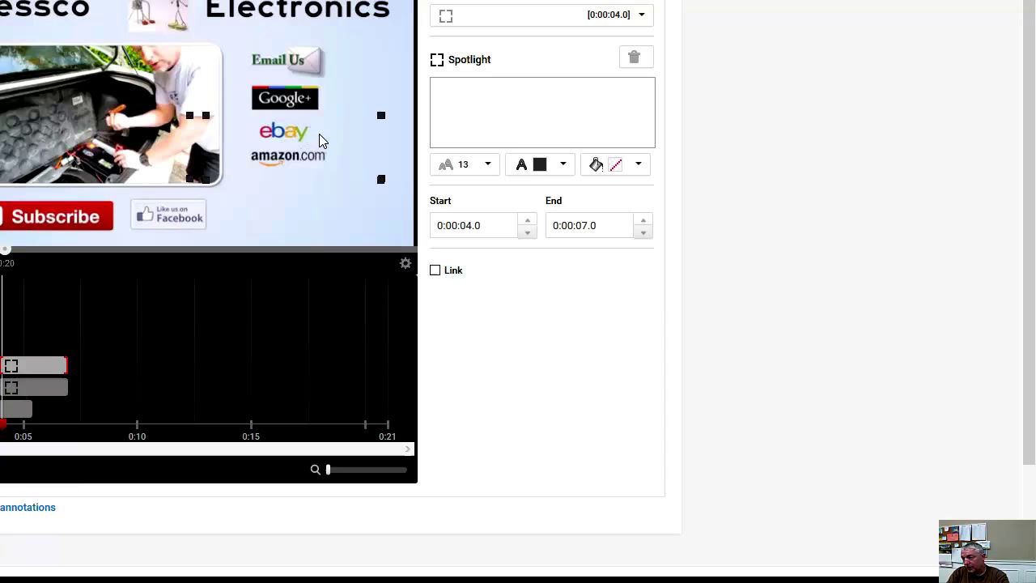
left_click(435, 270)
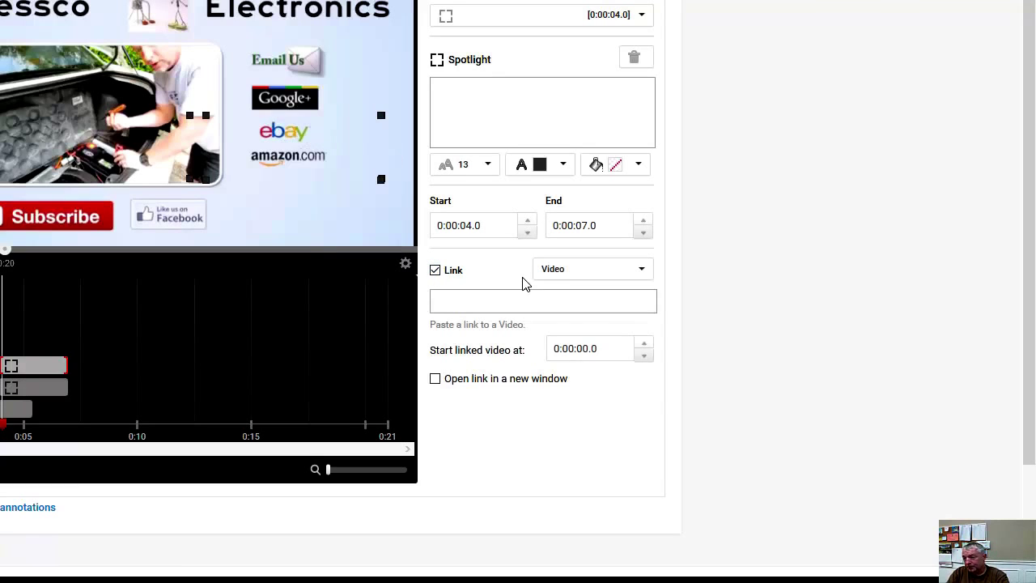
left_click(555, 272)
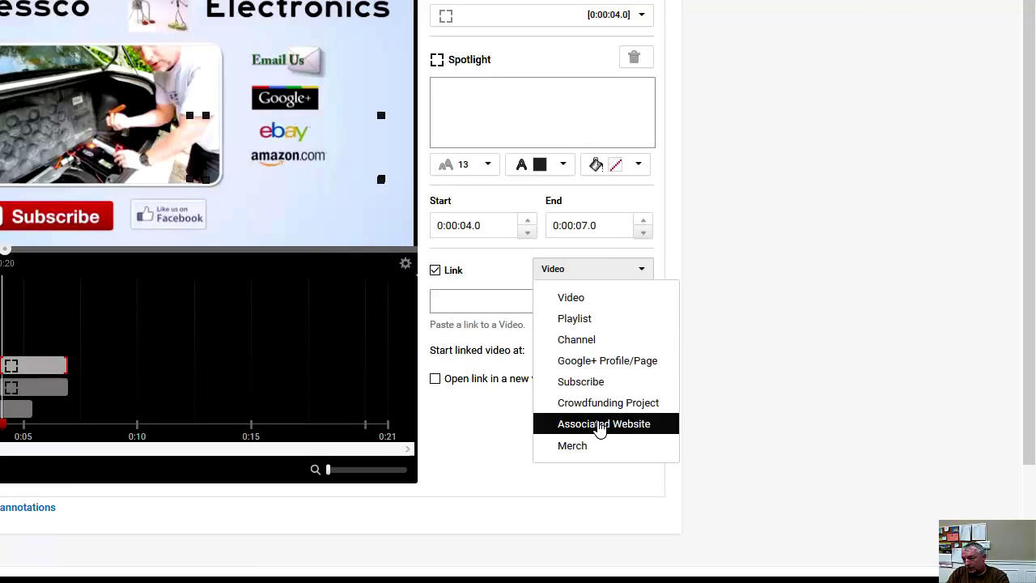
left_click(601, 425)
left_click(560, 300)
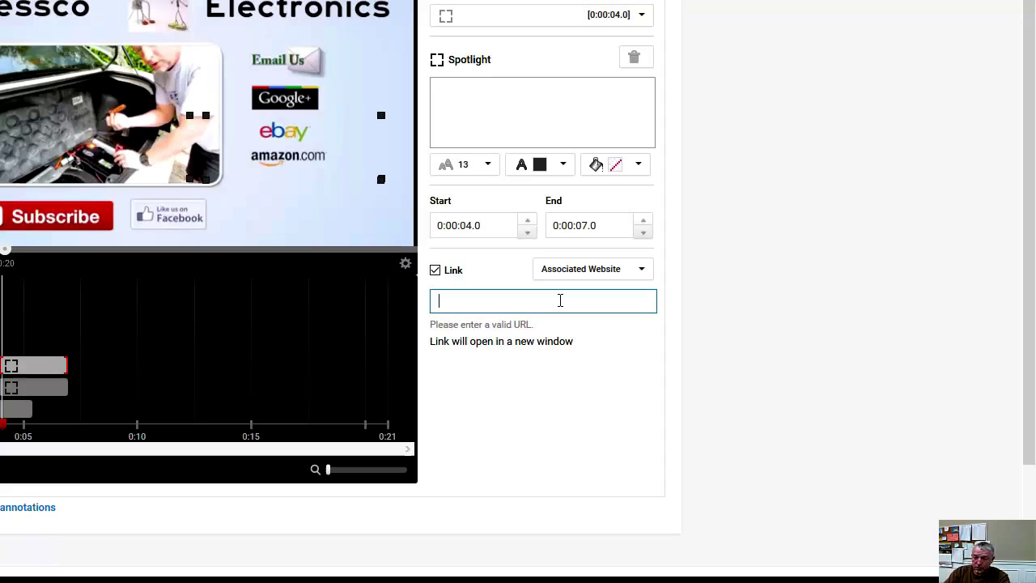
type("www.lessco")
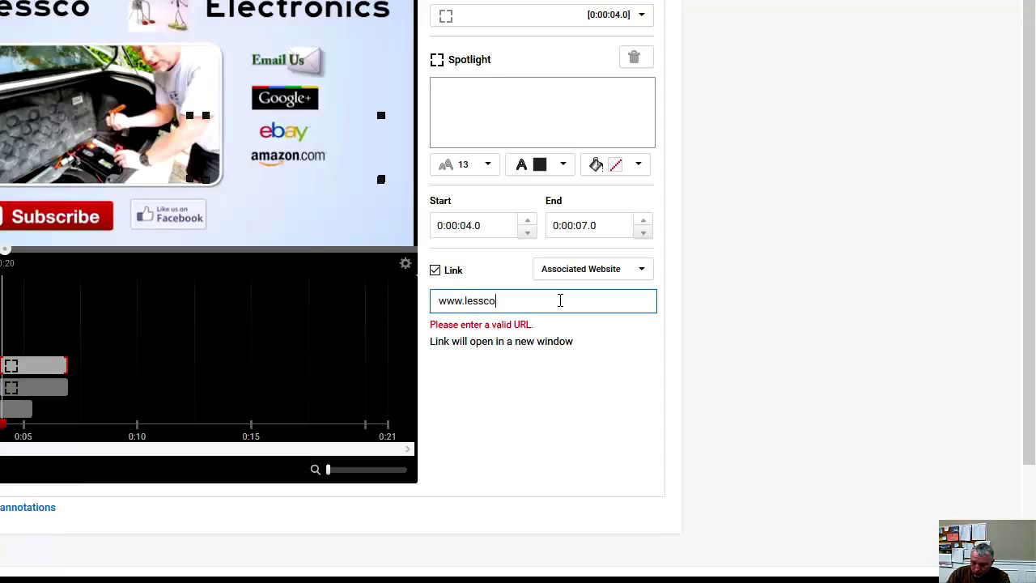
type("electronics.com")
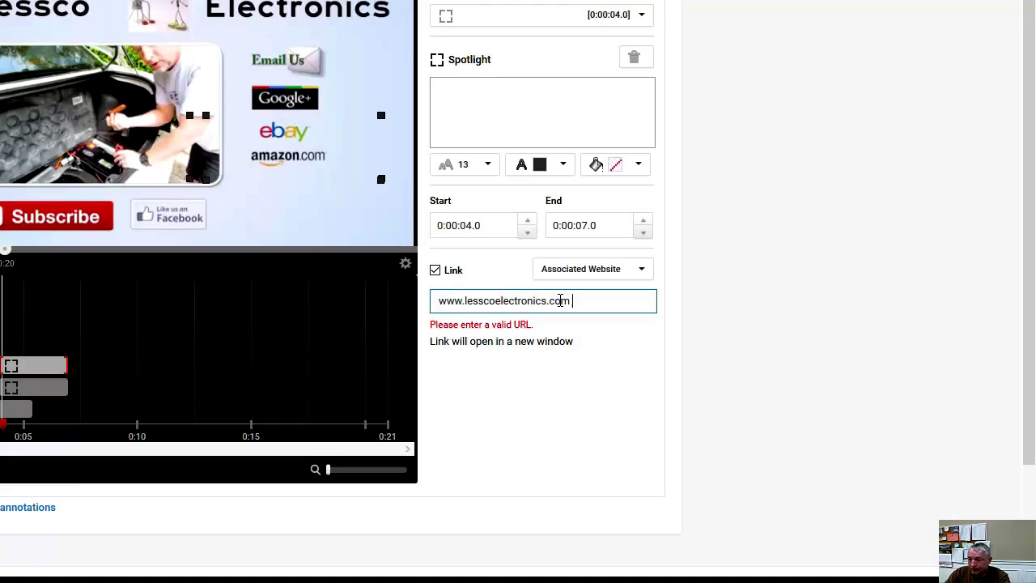
type("http:")
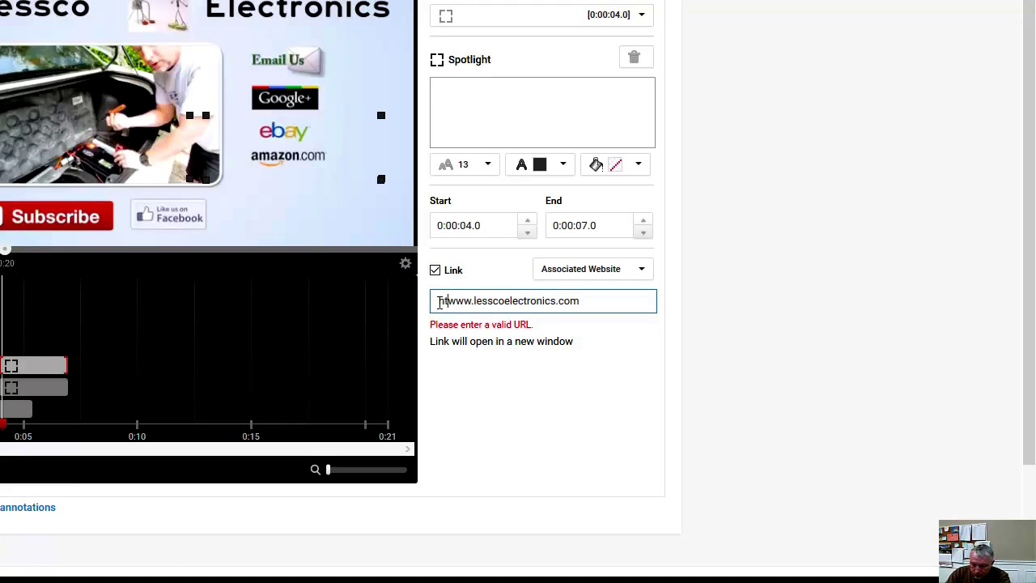
type("//")
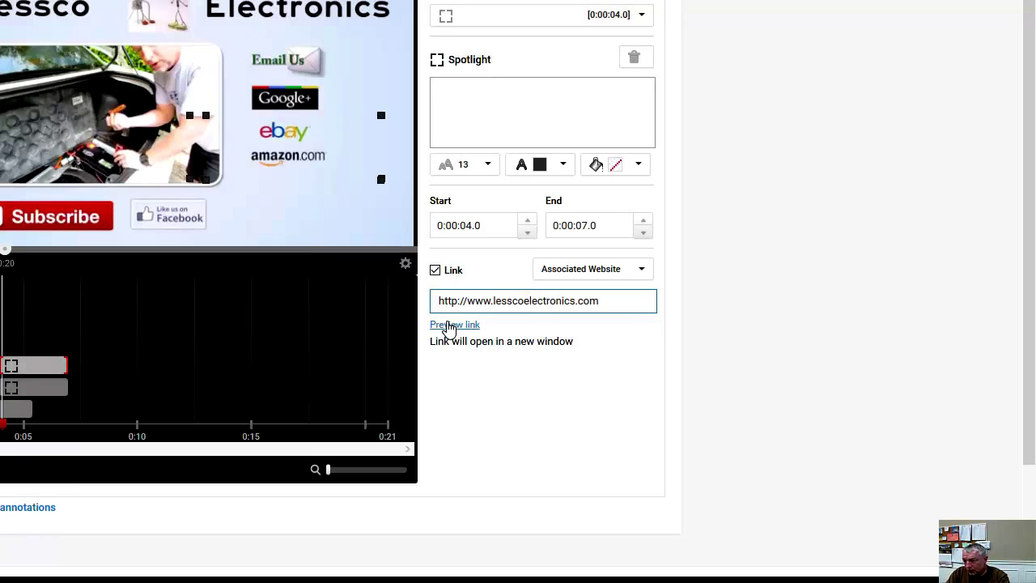
left_click(449, 328)
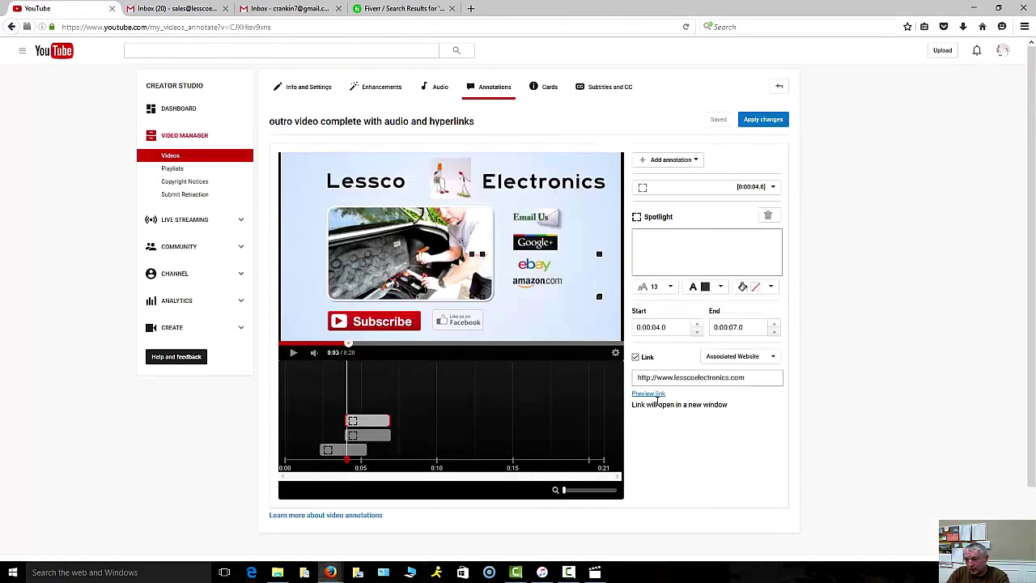
Apply the annotation changes, including the website-linked third spotlight, to the video
left_click(753, 128)
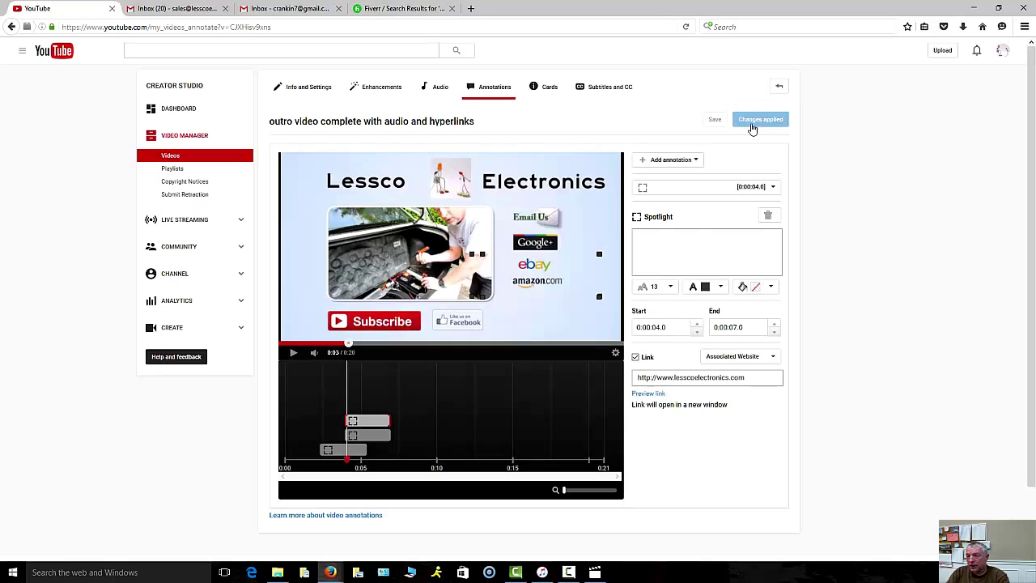